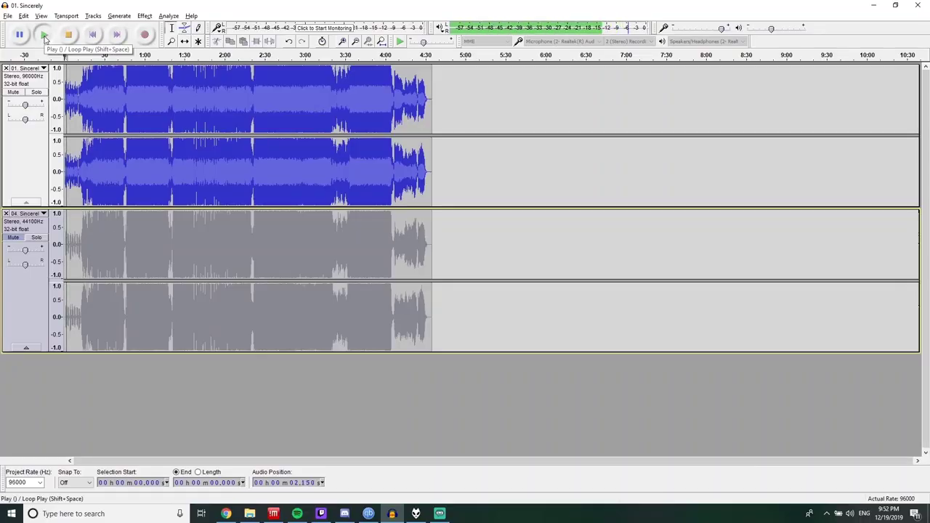
Step: Mute the top track and play the second track solo for comparison
left_click(70, 36)
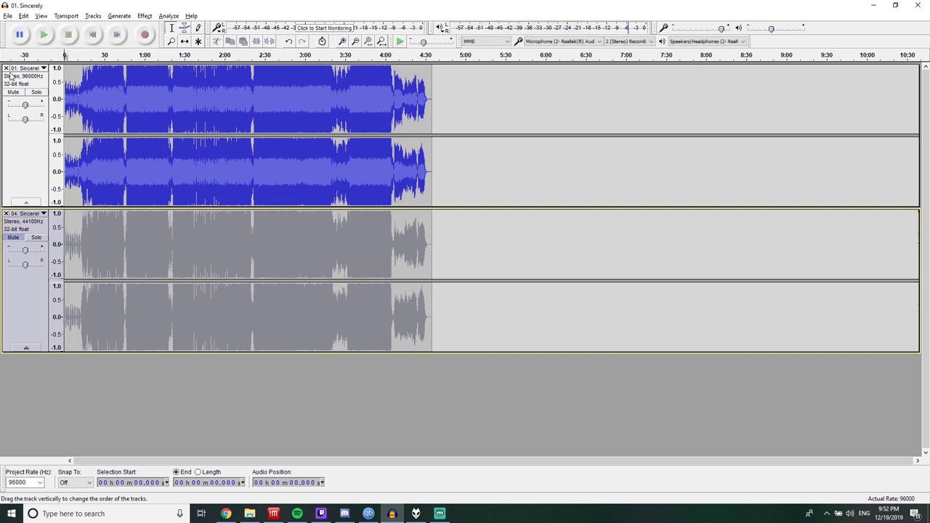
left_click(12, 92)
left_click(14, 238)
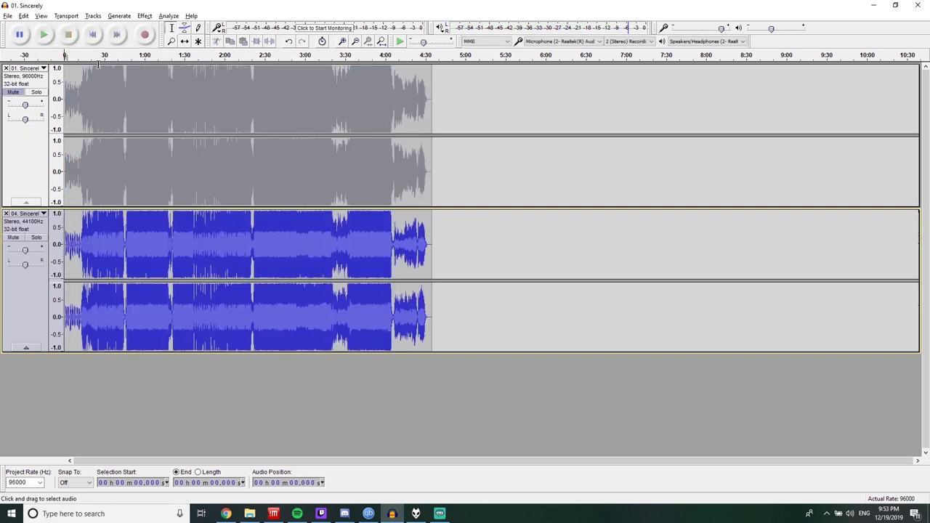
left_click(45, 35)
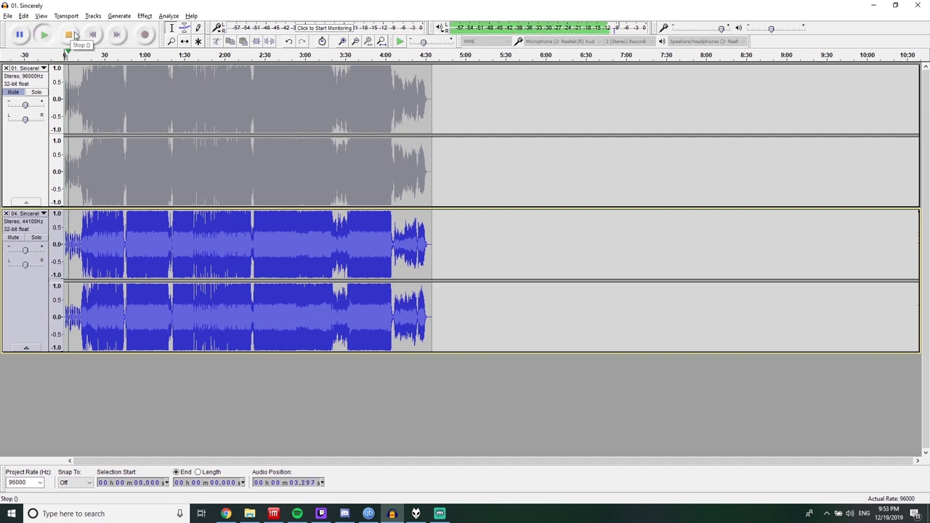
left_click(74, 35)
Step: Unmute the top track, then select the entire second track and apply Invert
left_click(13, 92)
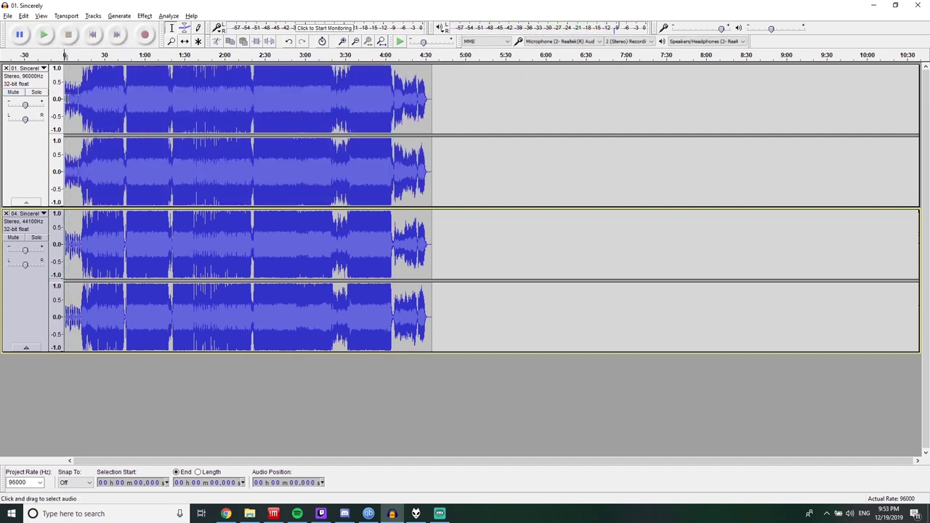
left_click_drag(65, 98, 66, 98)
left_click_drag(381, 255, 29, 262)
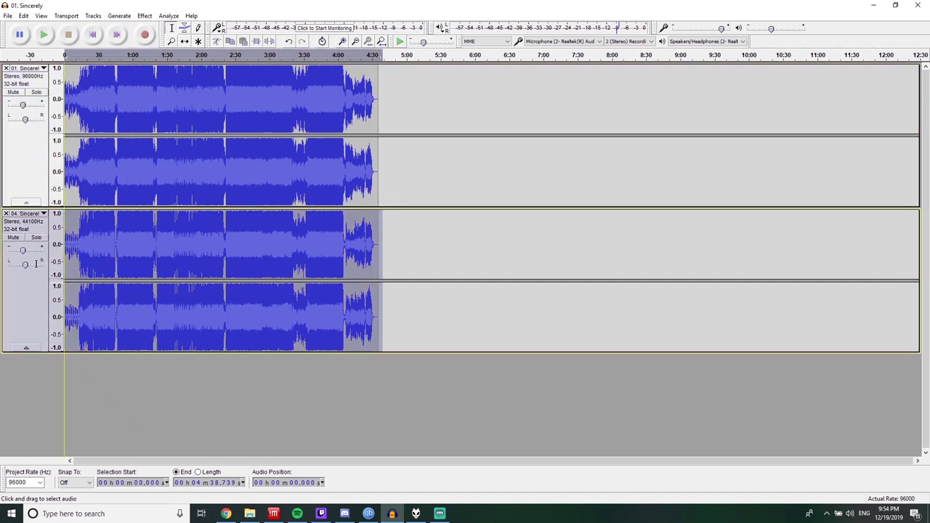
left_click(120, 15)
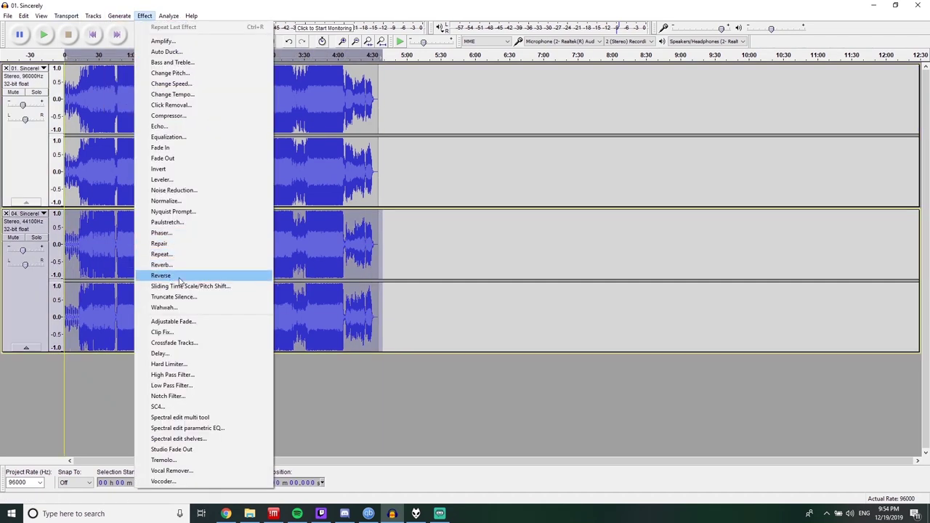
left_click(166, 169)
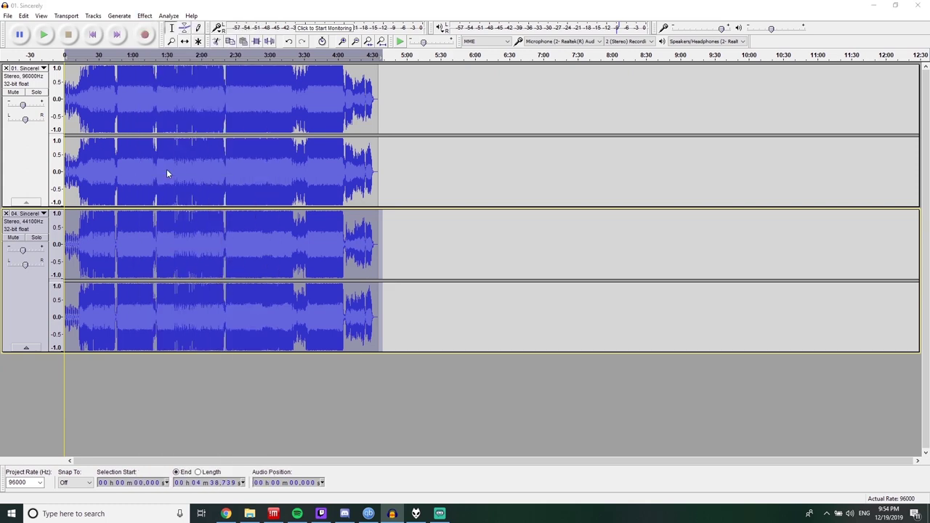
Step: Zoom in to near sample level on the transient around 14.45 s
left_click(112, 327)
left_click(125, 241)
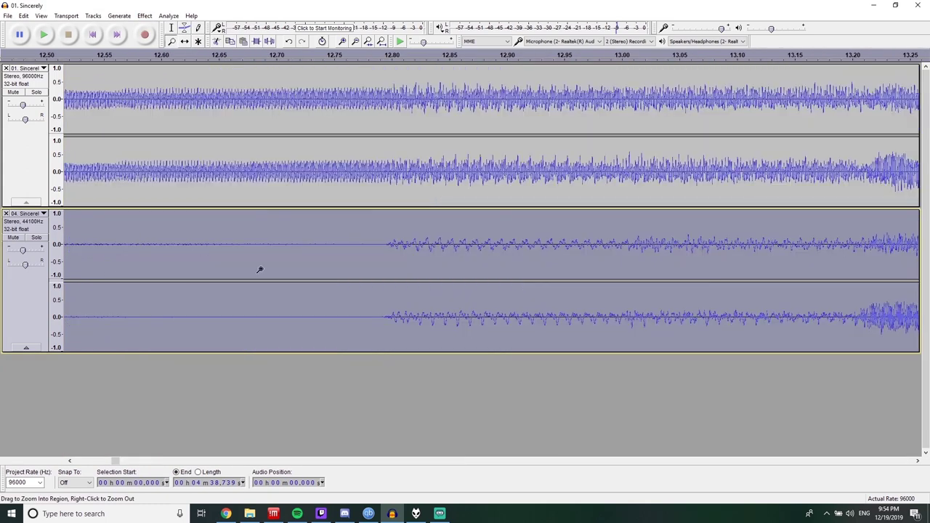
right_click(446, 247)
right_click(465, 248)
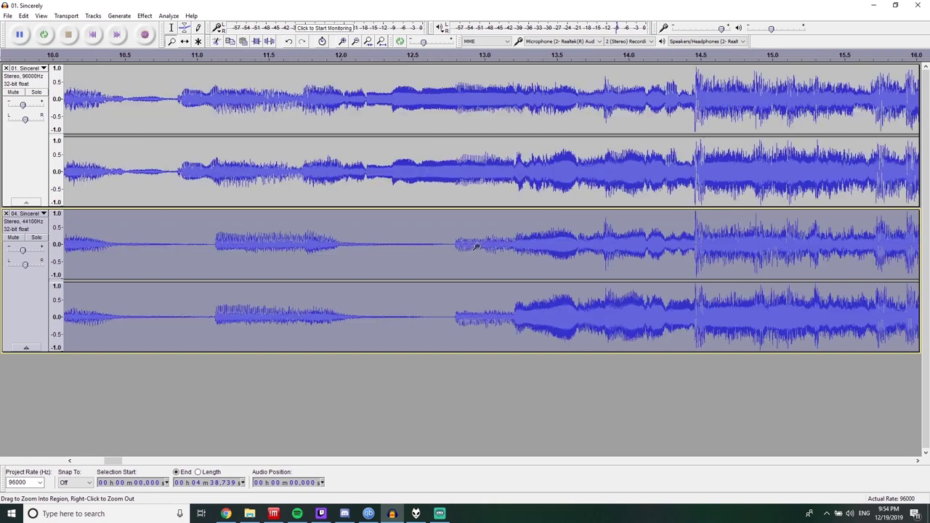
left_click(582, 233)
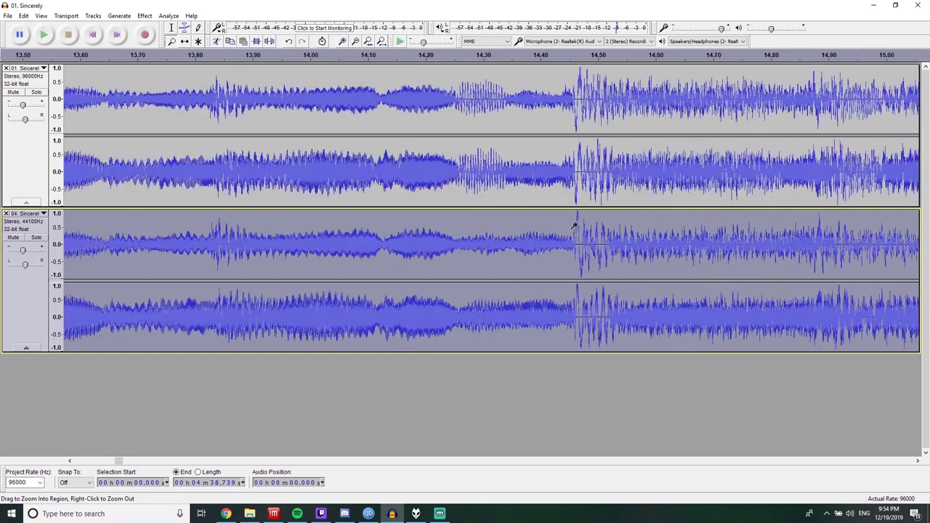
left_click(580, 229)
left_click(580, 226)
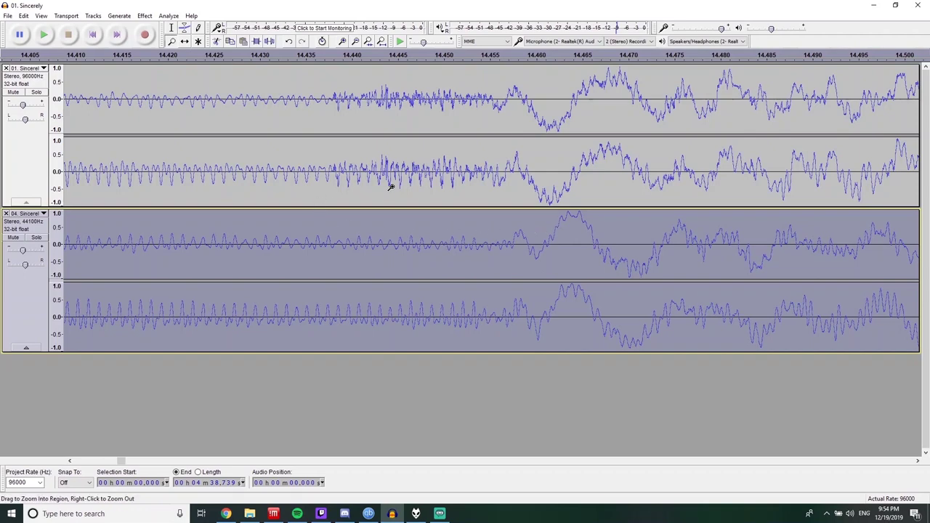
left_click(572, 225)
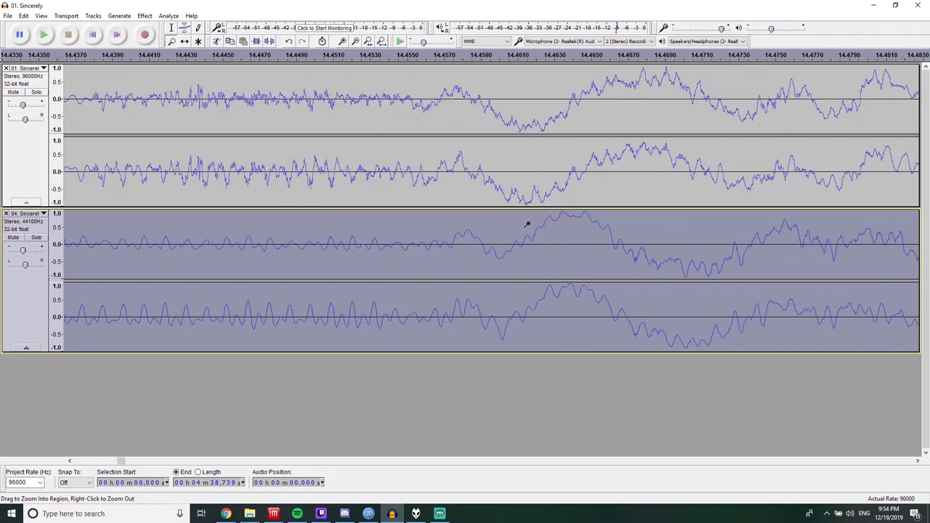
left_click(495, 227)
left_click(450, 226)
left_click(363, 229)
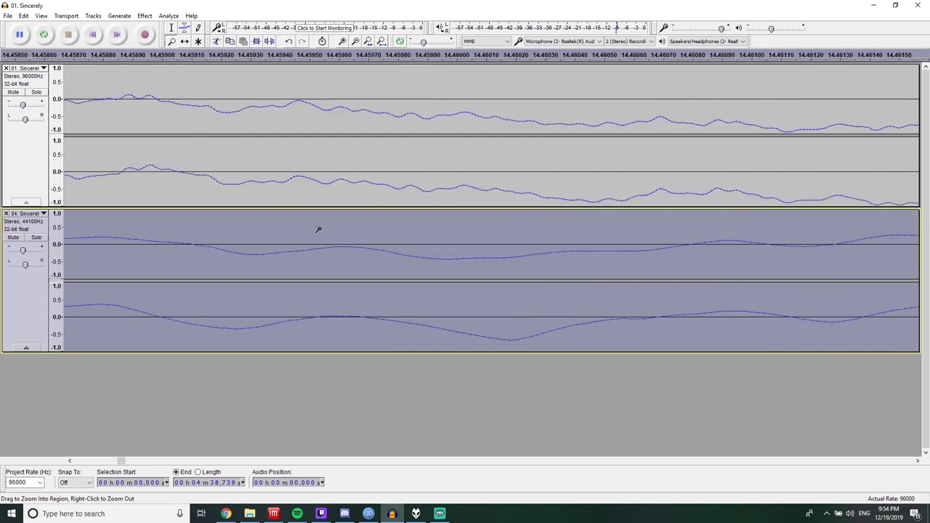
right_click(317, 230)
right_click(270, 223)
right_click(312, 222)
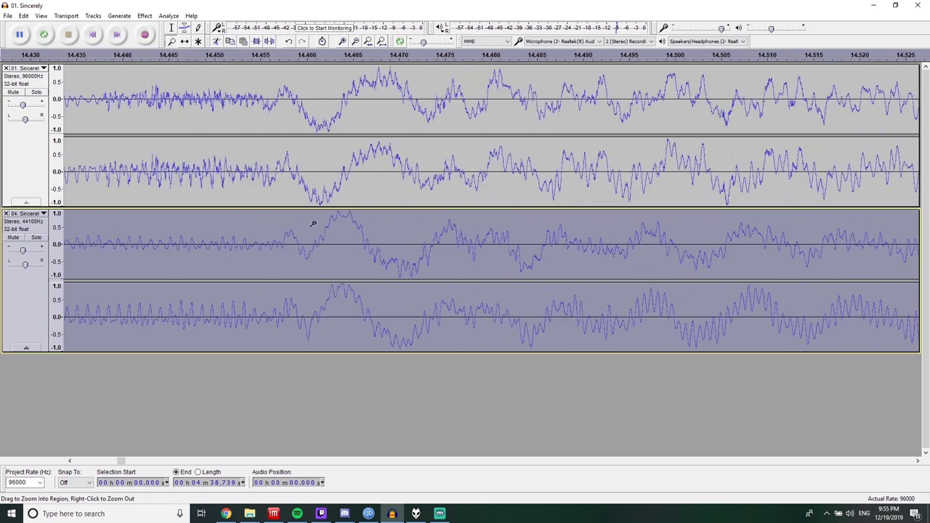
left_click(271, 218)
right_click(273, 218)
Step: Time-shift the second track slightly earlier and zoom in to inspect the waveform alignment
left_click(350, 227, "shift")
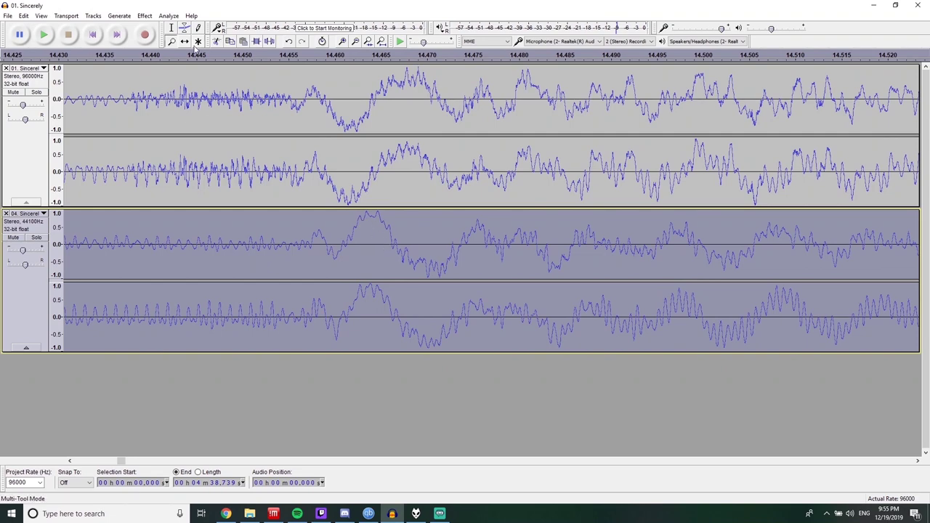
left_click_drag(479, 218, 459, 218)
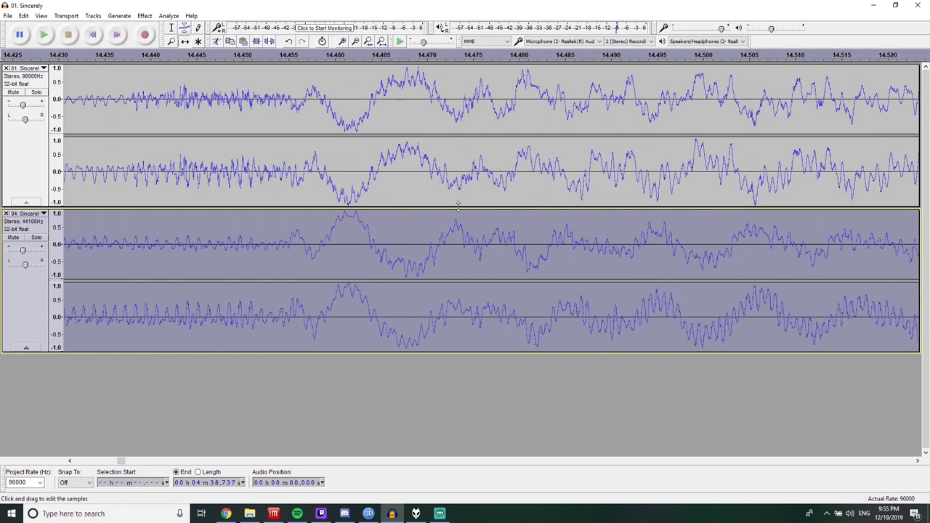
left_click(416, 197)
left_click(459, 197)
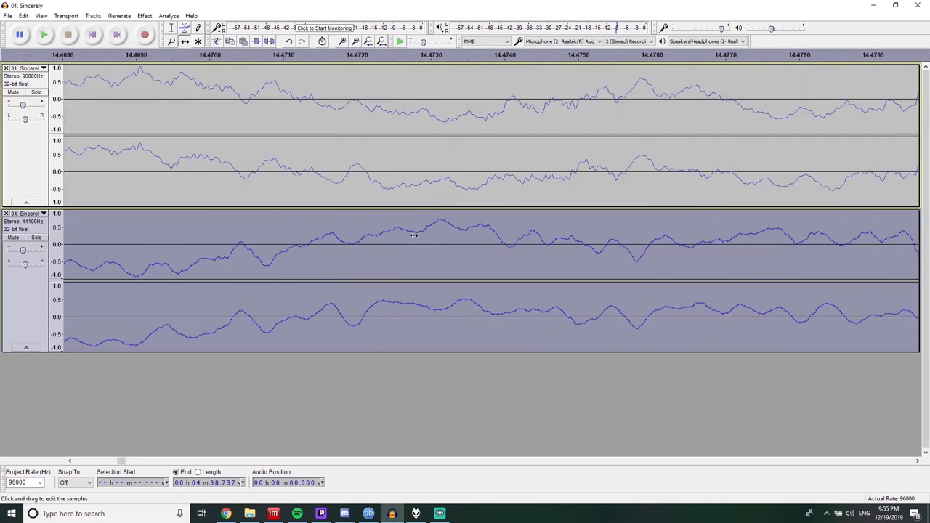
left_click(322, 193)
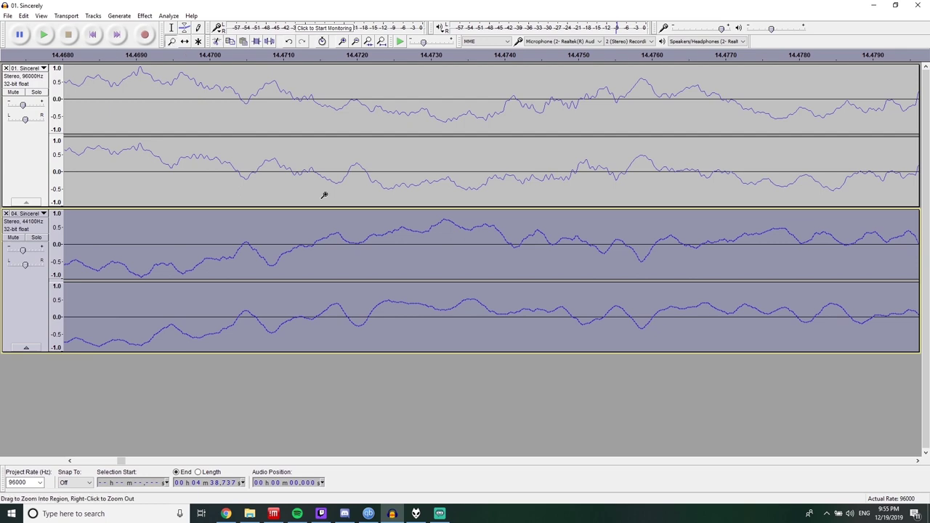
right_click(408, 197)
right_click(465, 193)
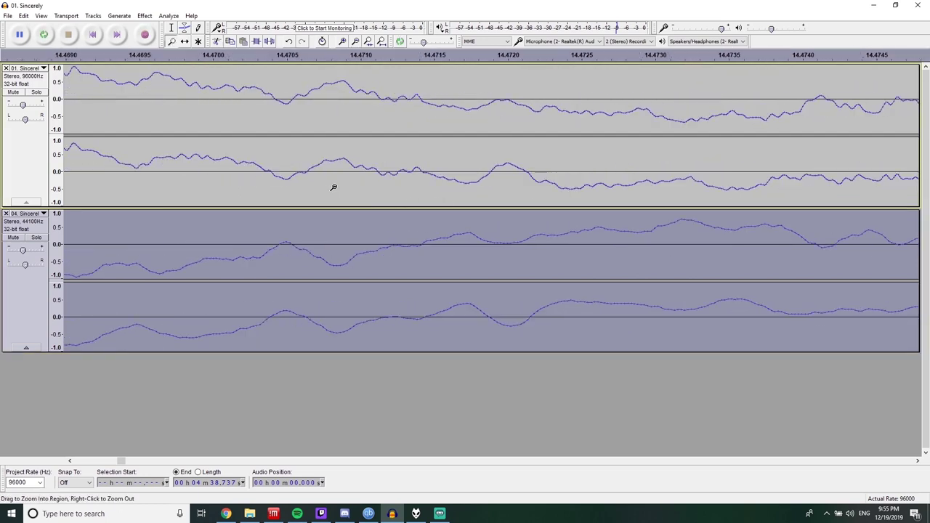
left_click(366, 194)
left_click(364, 193)
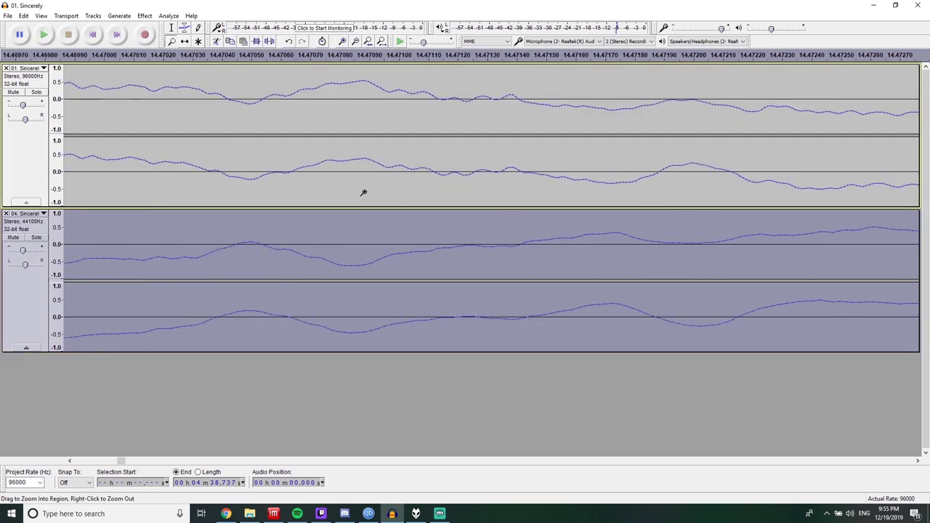
key("shift")
left_click(366, 194, "shift")
left_click(366, 194, "shift")
left_click(366, 194, "shift")
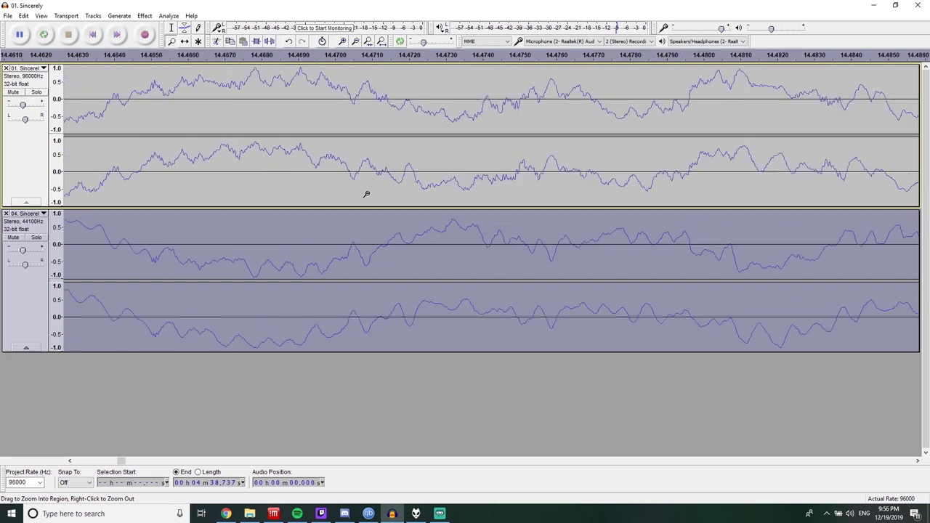
Step: Play both tracks together and zoom out to about -3–47 s, then stop playback
key("space")
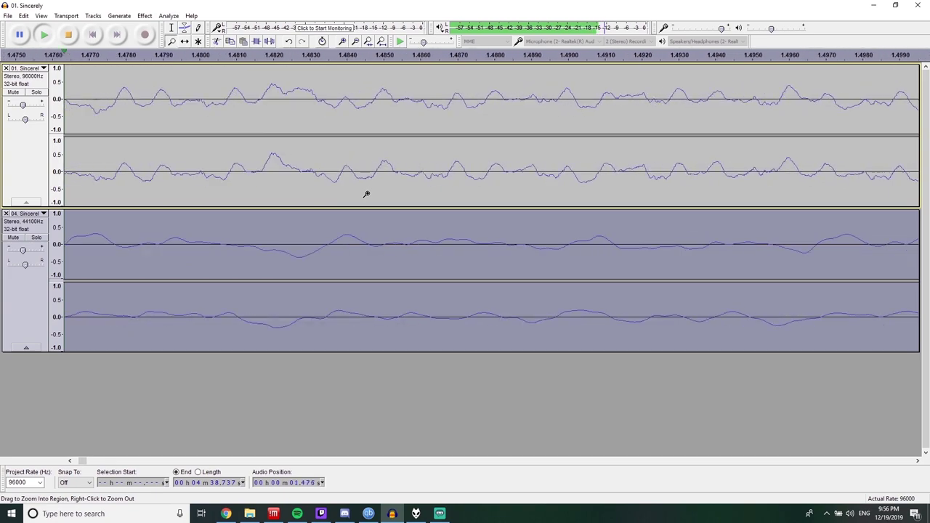
left_click(347, 196, "shift")
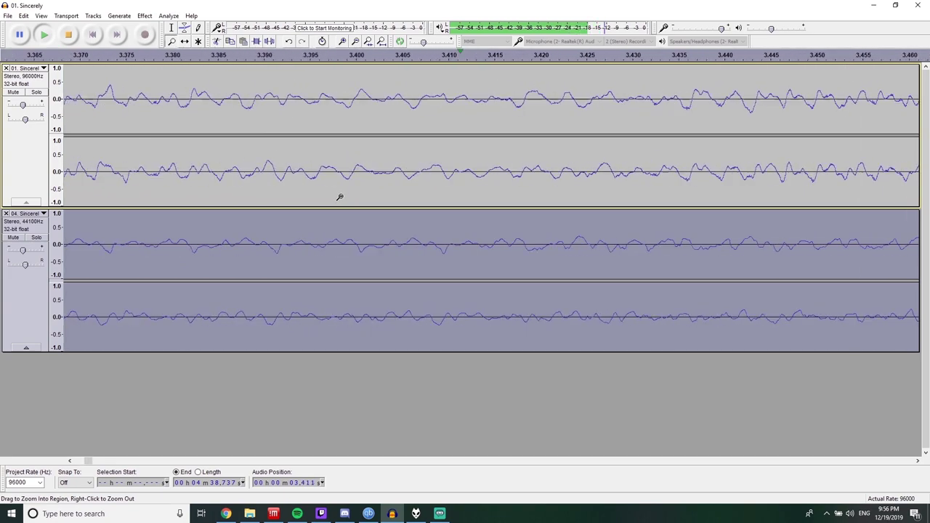
left_click(340, 197, "shift")
left_click(340, 197, "shift")
left_click(340, 197, "shift")
left_click(339, 197, "shift")
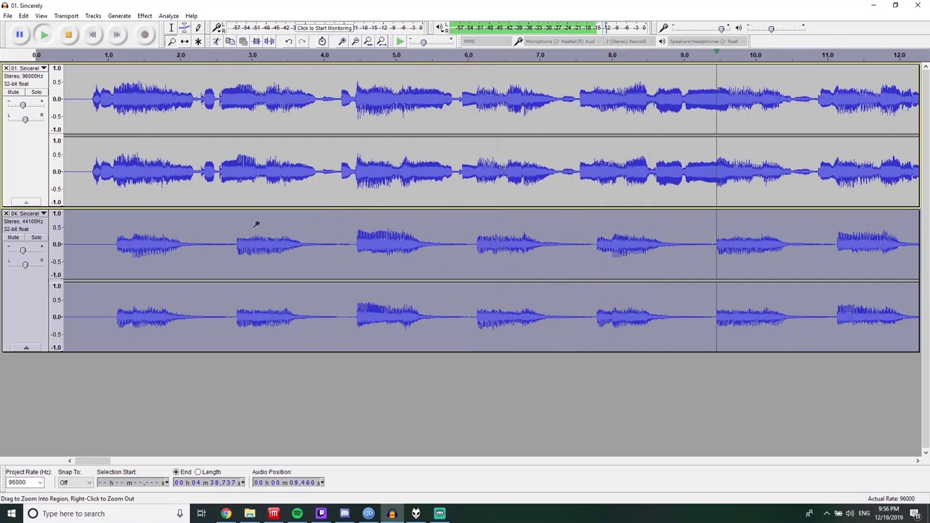
left_click(372, 212, "shift")
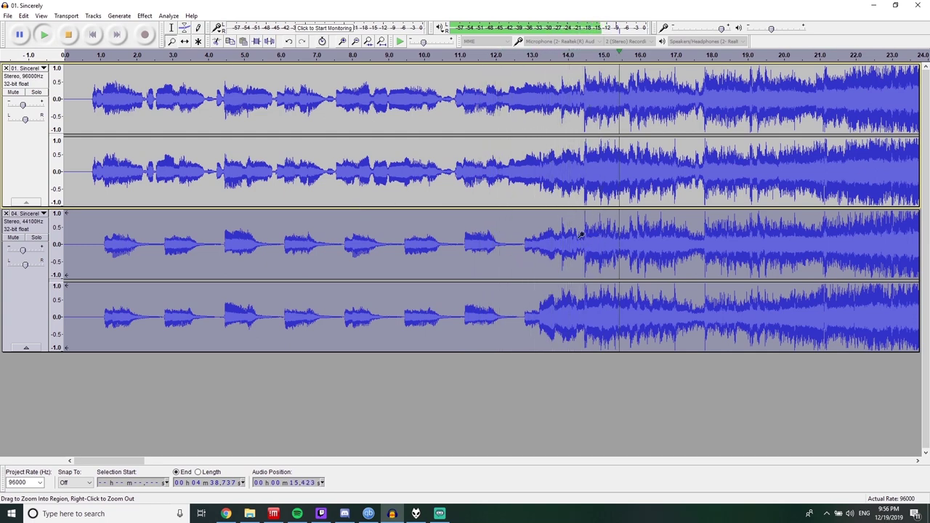
left_click(565, 216, "shift")
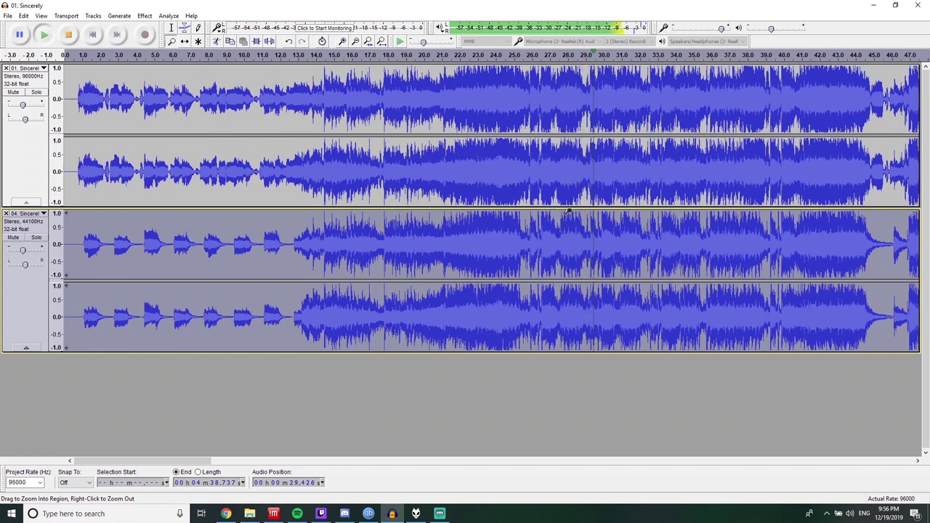
left_click(93, 37)
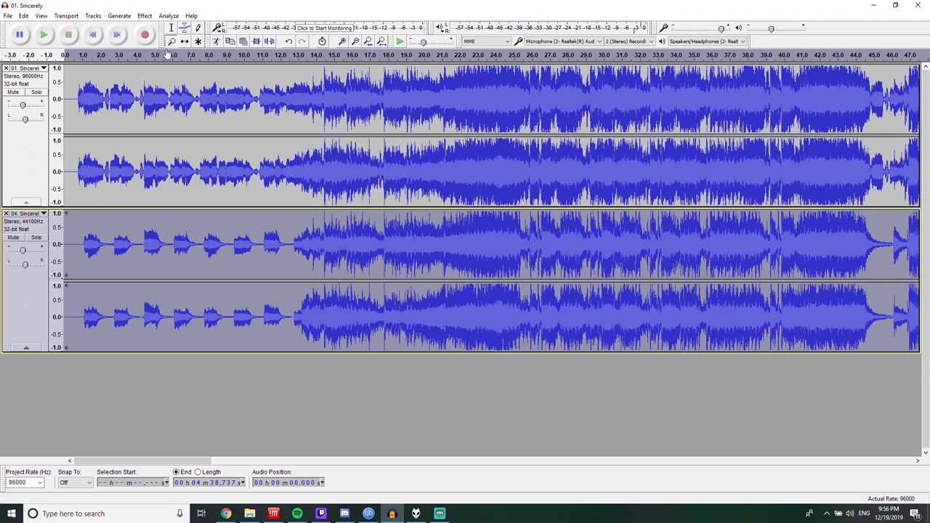
Step: Select 24.5–27.6 s, play it, and zoom in closely on the waveforms
left_click_drag(505, 197, 560, 201)
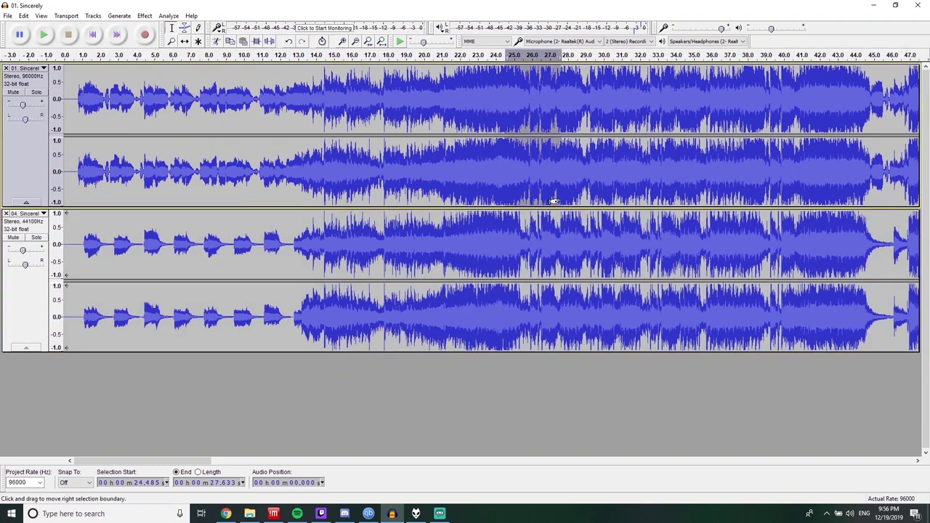
key("space")
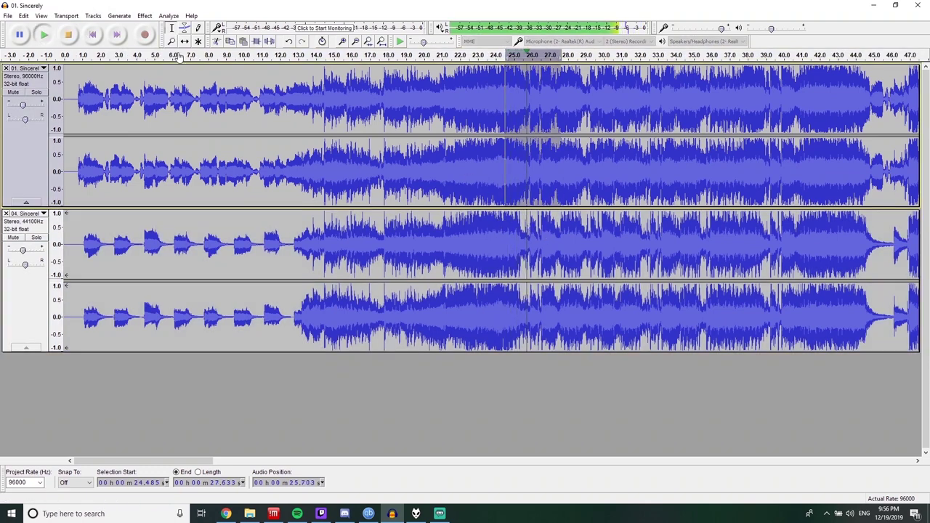
key("space")
mouse_move(530, 216)
left_mouse_down()
mouse_move(476, 218)
mouse_move(484, 224)
left_mouse_up()
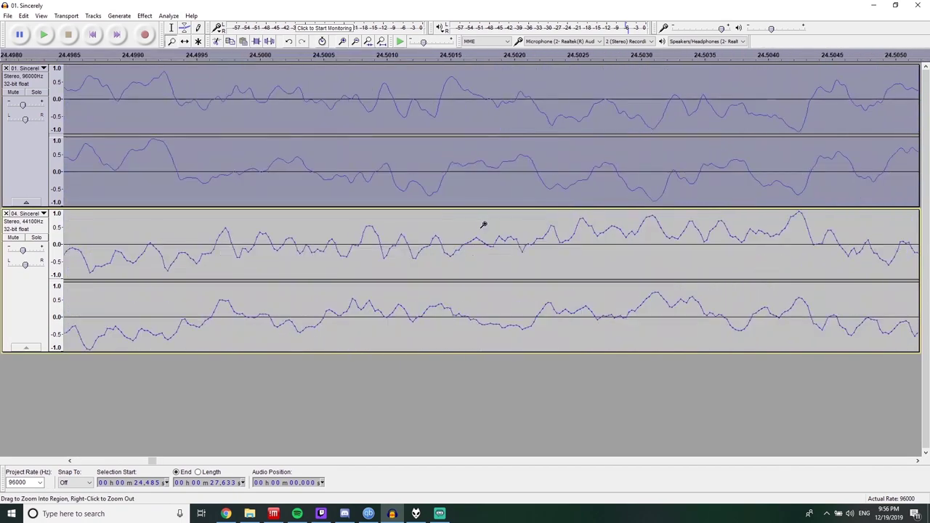
right_click(466, 233)
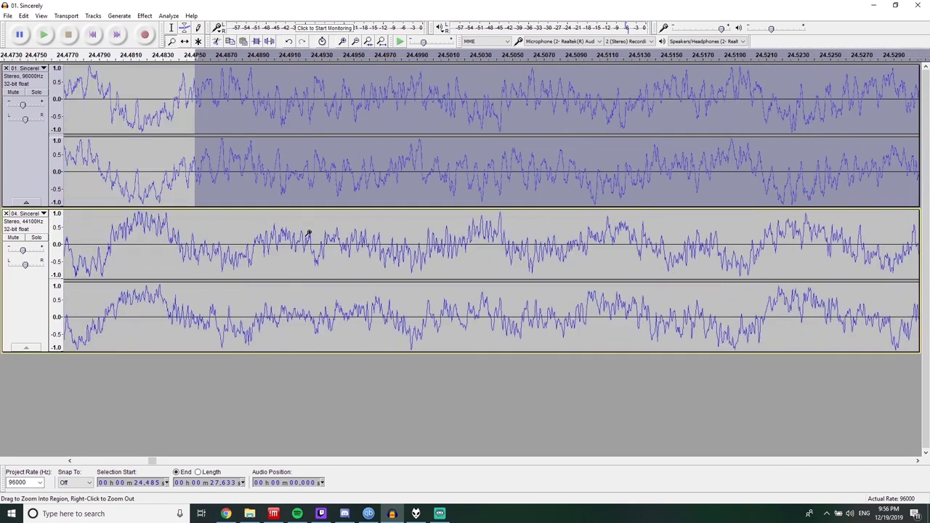
key("space")
left_click(286, 222)
left_click(300, 220)
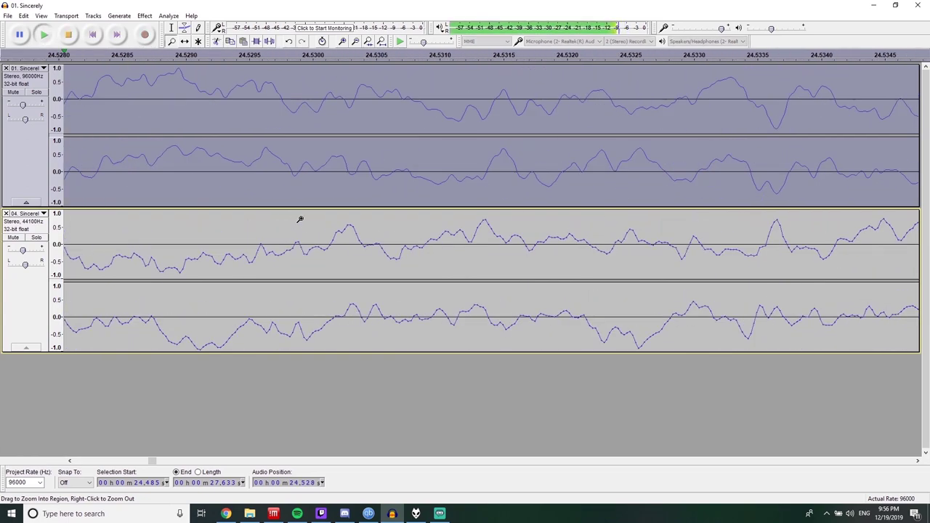
key("space")
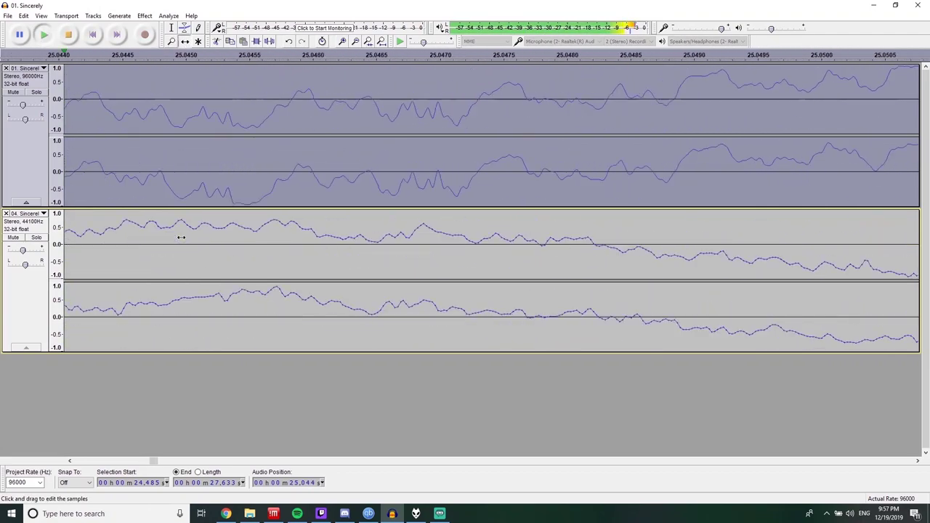
Step: Nudge the lower track earlier then later to align it, replaying the selection to check
left_click_drag(183, 237, 175, 237)
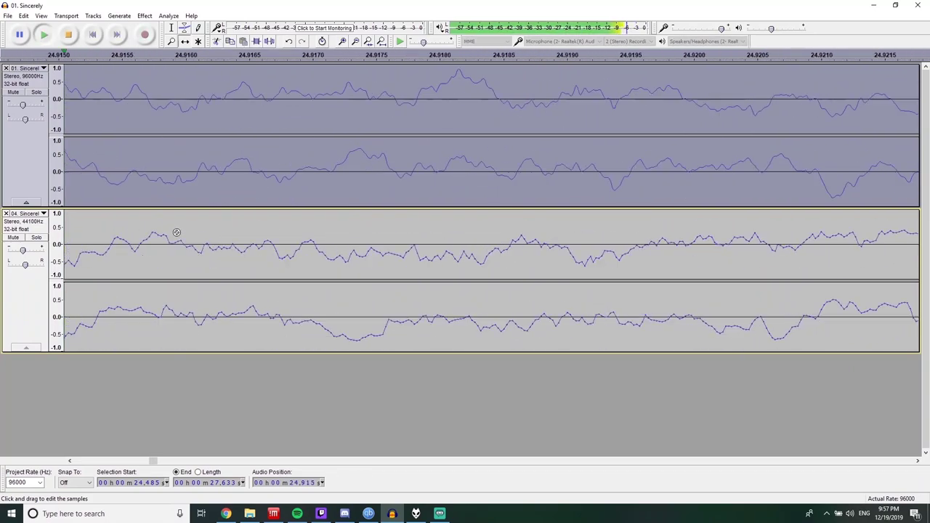
left_click_drag(174, 237, 189, 234)
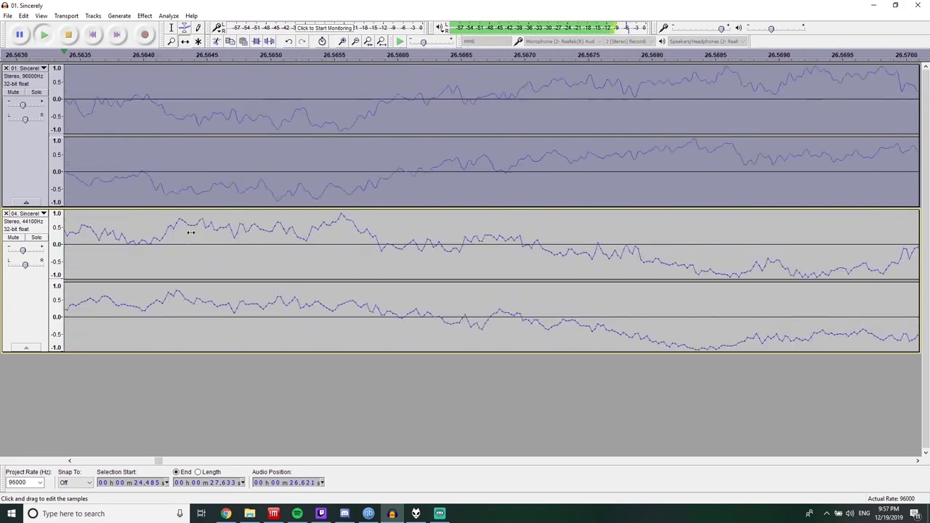
key("space")
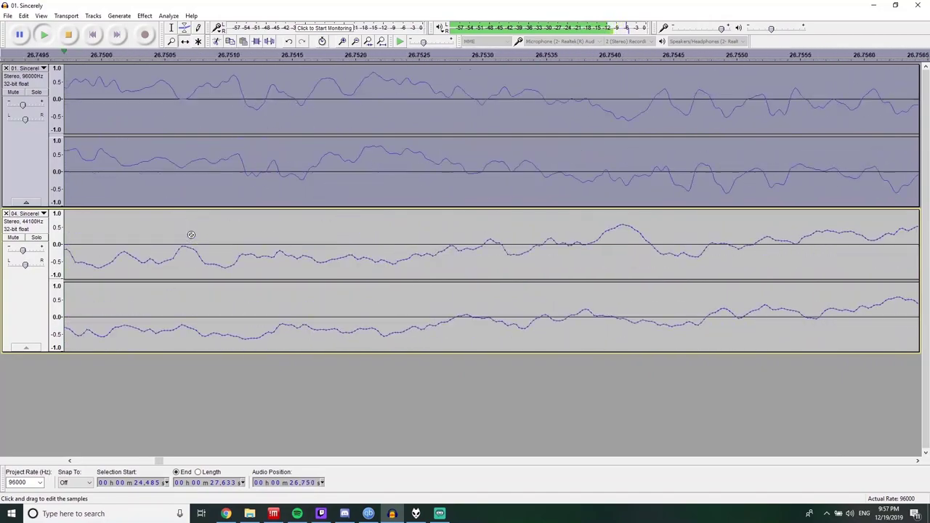
key("space")
key("space")
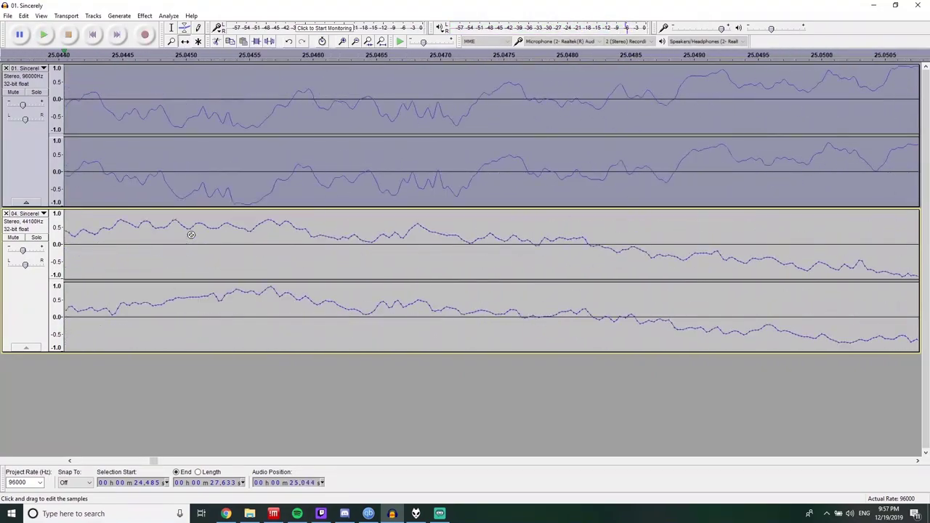
key("p")
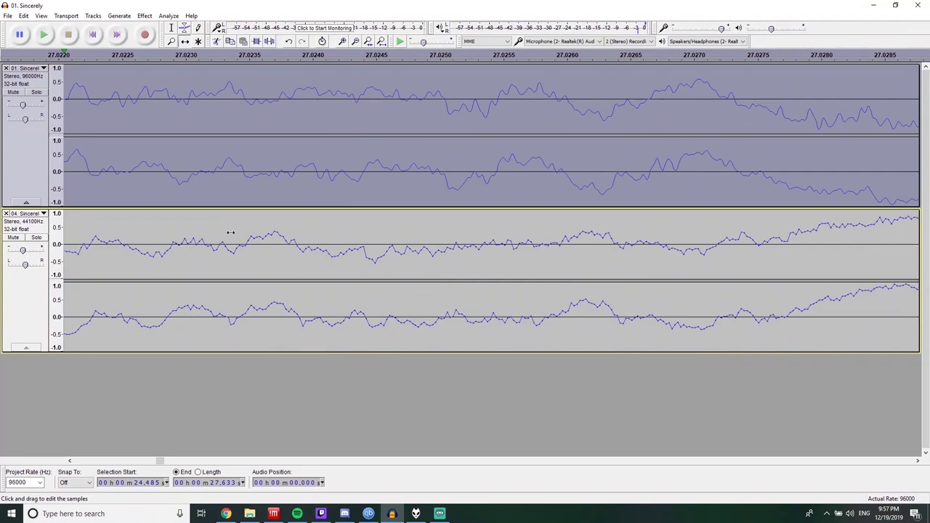
key("space")
key("space")
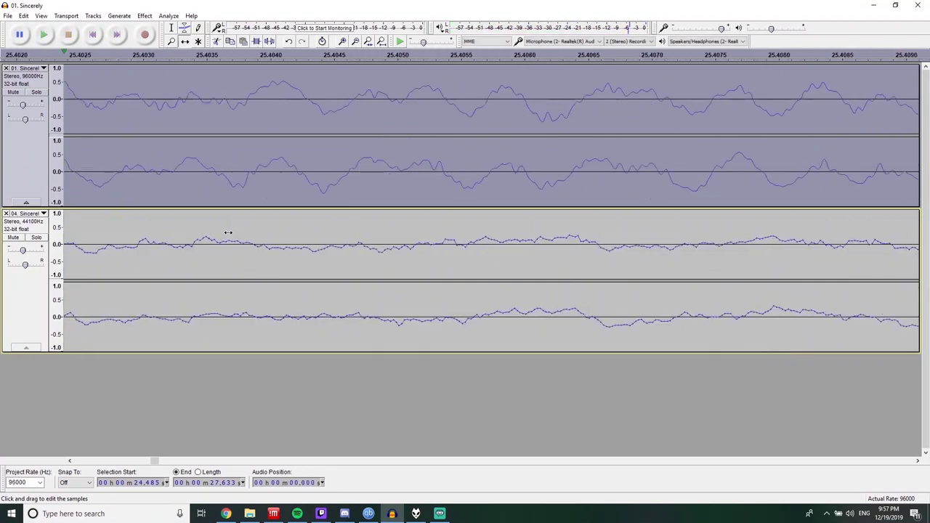
key("space")
key("space")
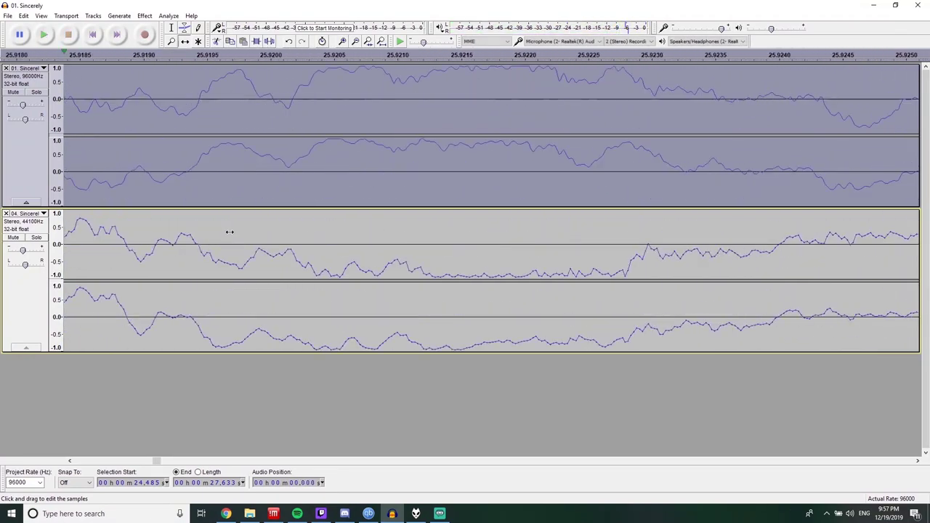
key("space")
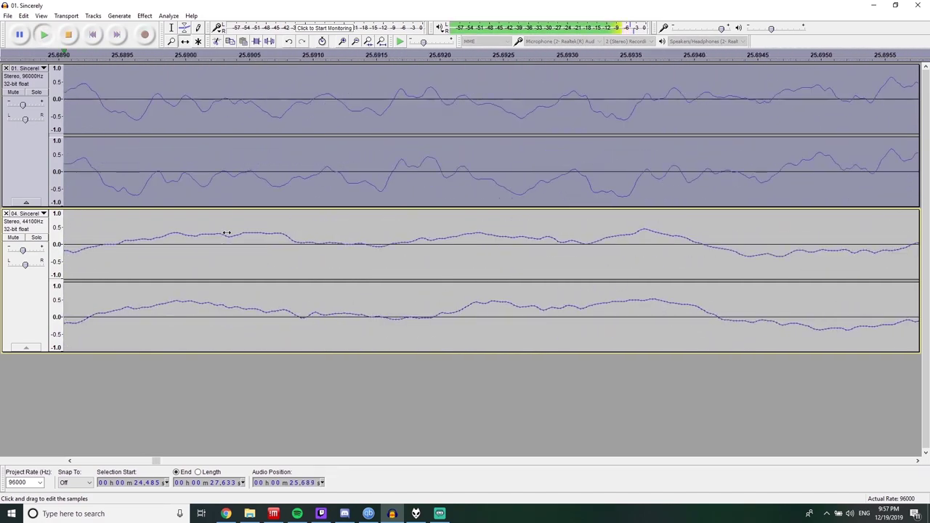
key("space")
key("space")
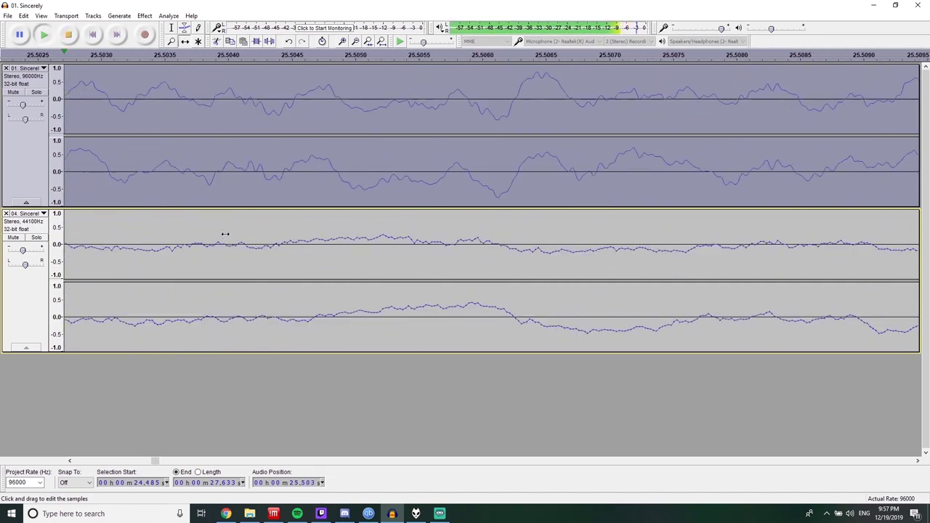
key("space")
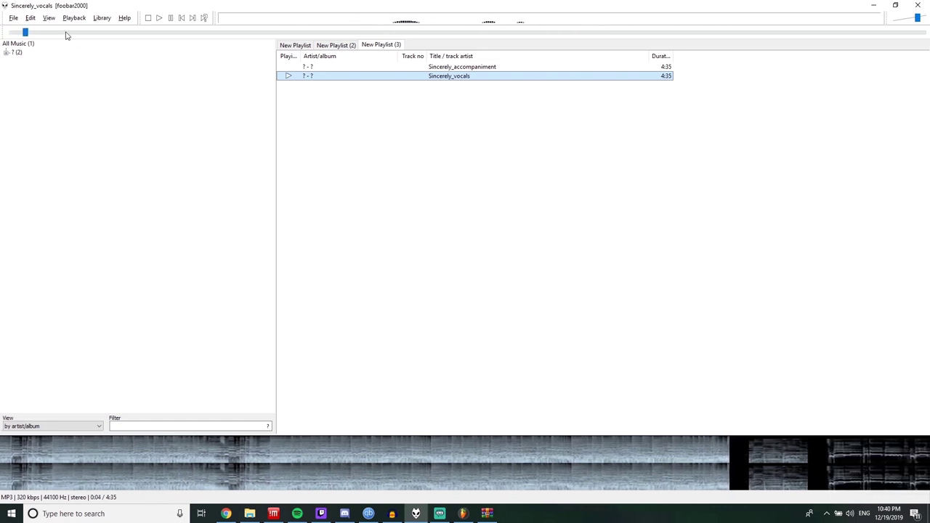
Step: Seek the playing Sincerely_vocals track in foobar2000 to 0:35, then 0:46
left_click(127, 33)
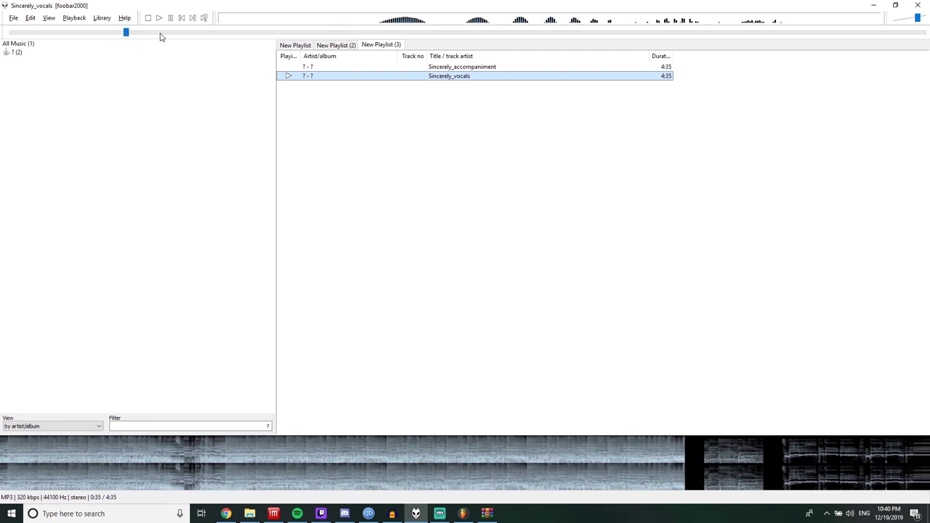
left_click(164, 33)
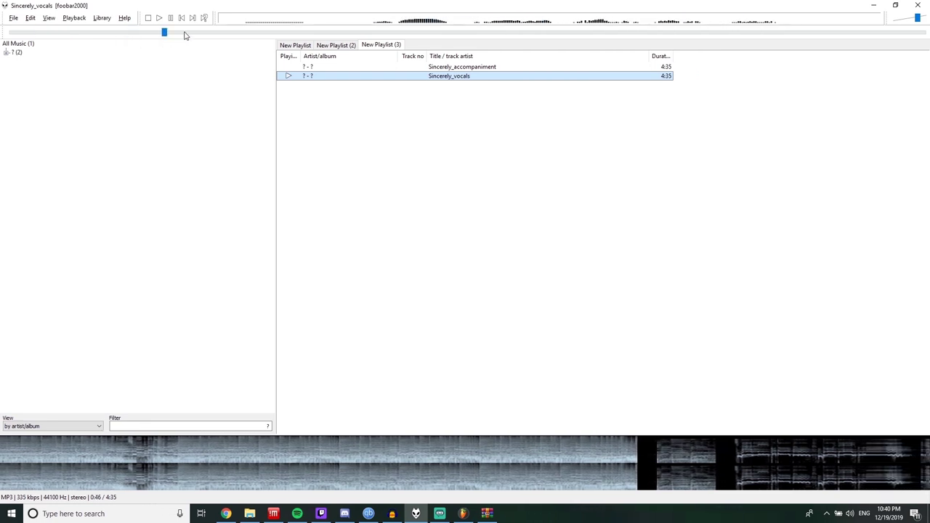